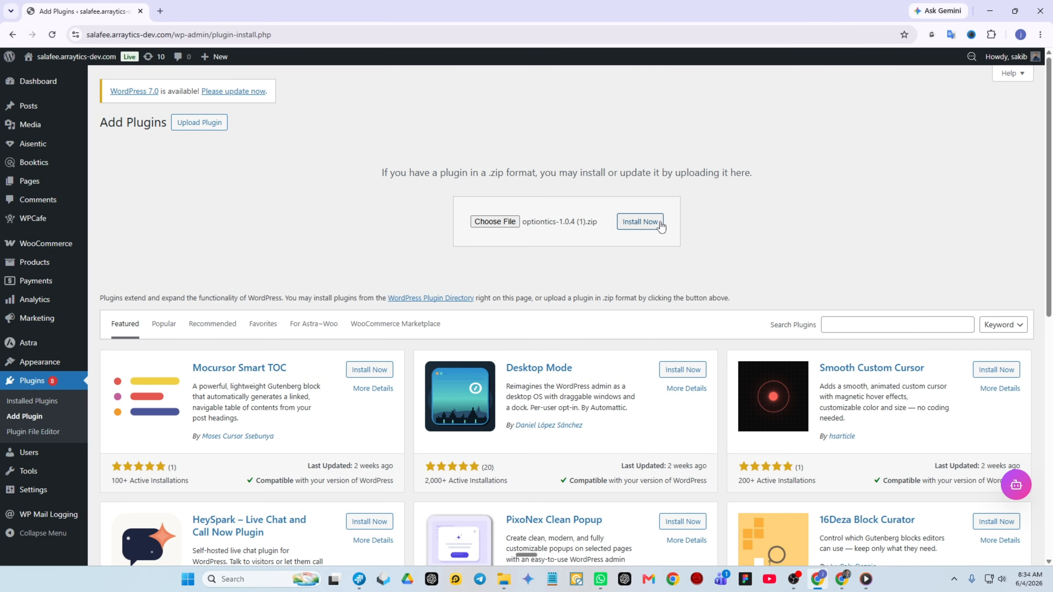
Step: Install and activate the plugin from optiontics-1.0.4 (1).zip, and open the Optiontics dashboard
left_click(641, 223)
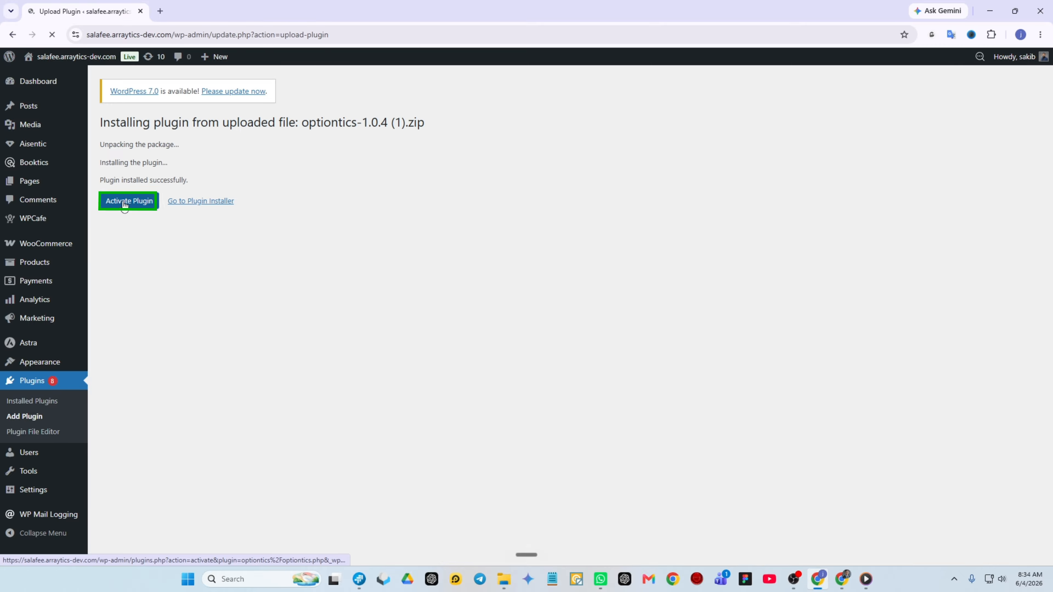
left_click(124, 203)
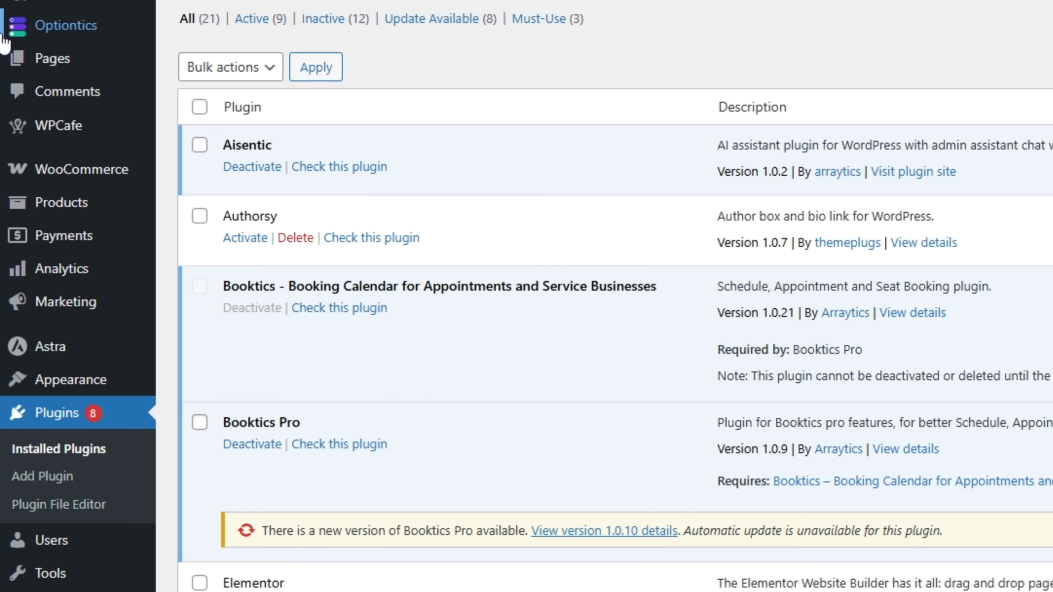
mouse_move(47, 186)
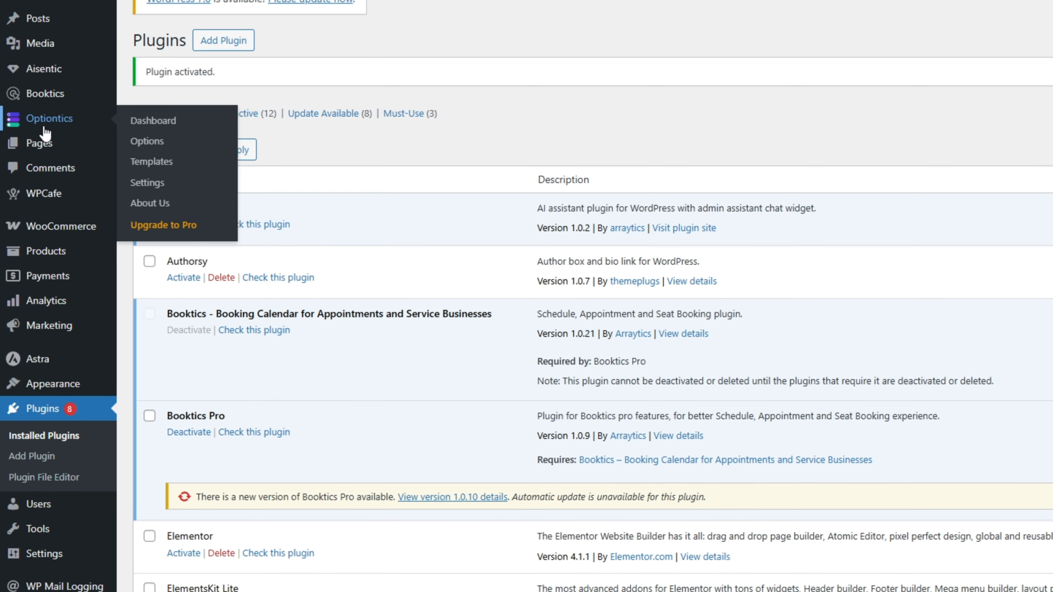
left_click(25, 140)
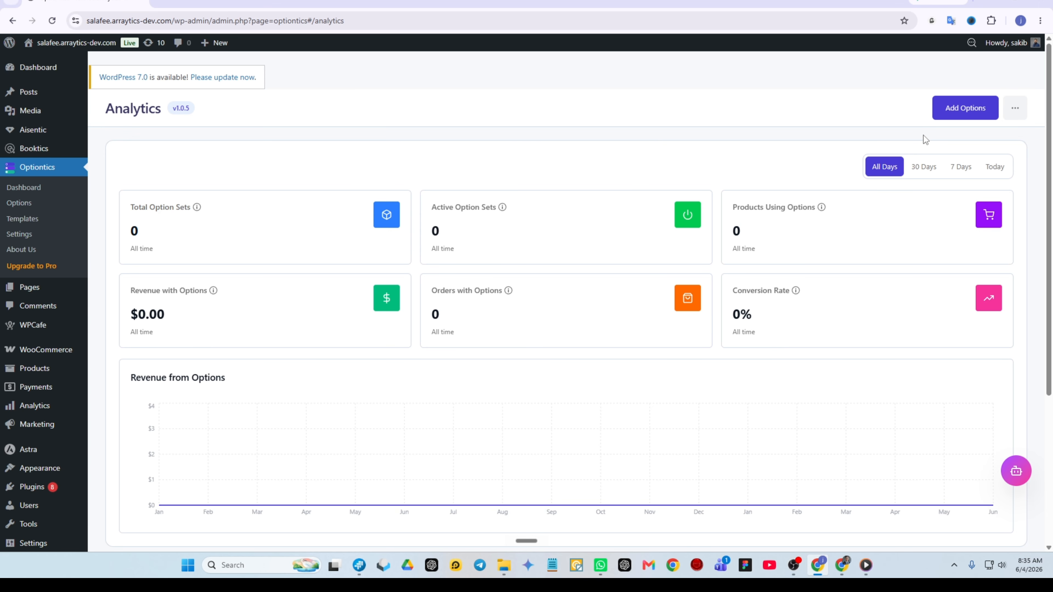
Step: Preview the ready-made Beef Cheese Burger template and create a new option set from it
left_click(963, 110)
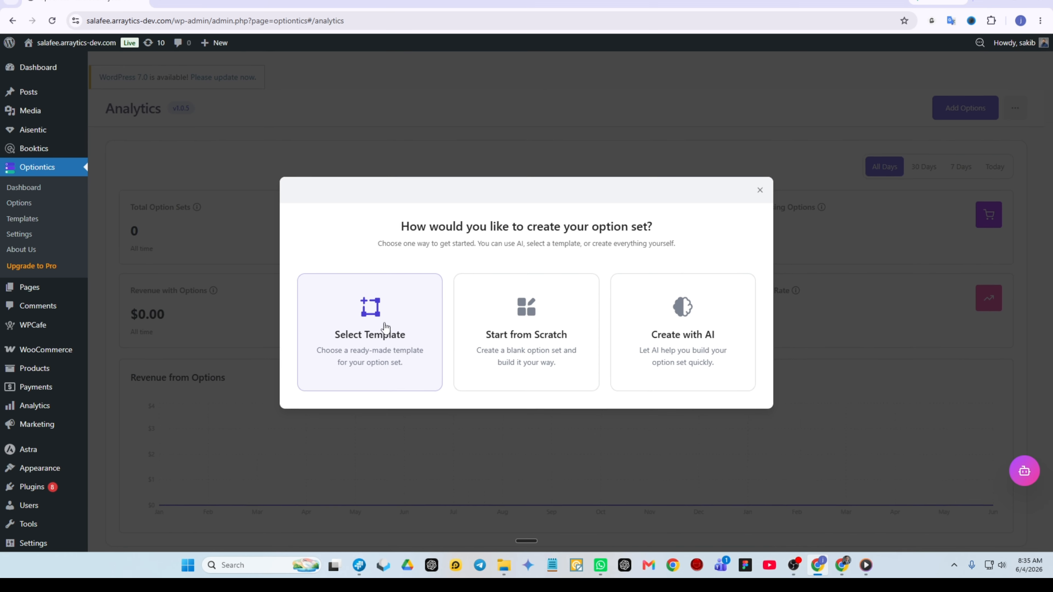
left_click(344, 346)
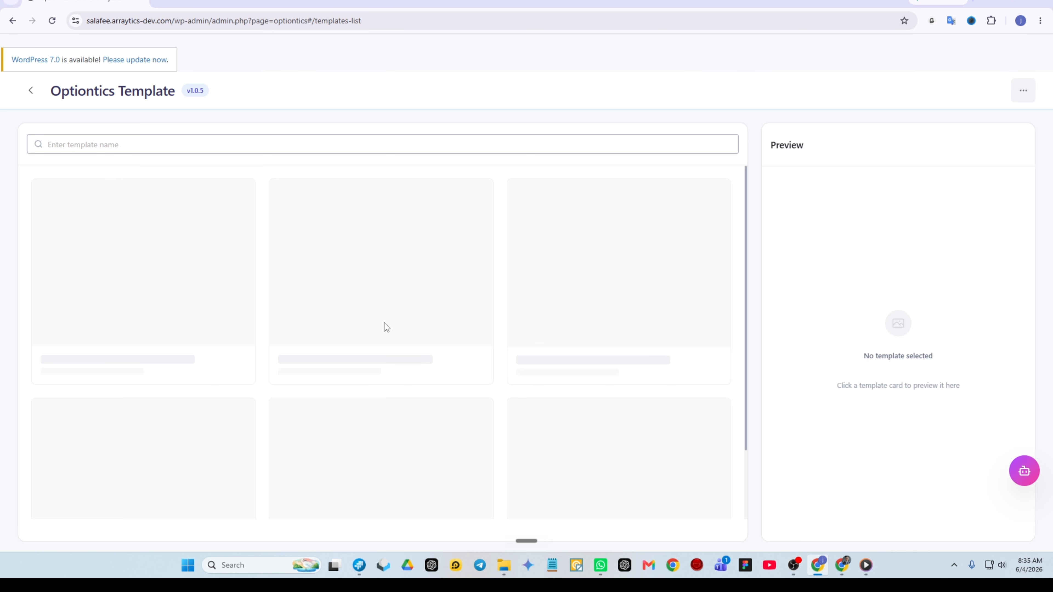
scroll(323, 402, "down", 10)
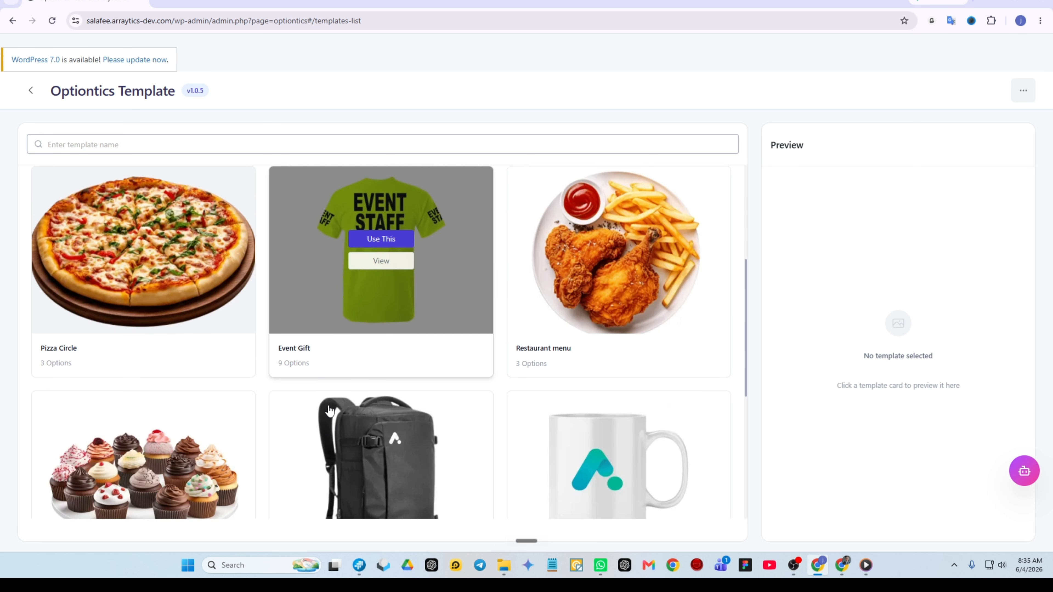
scroll(329, 409, "up", 10)
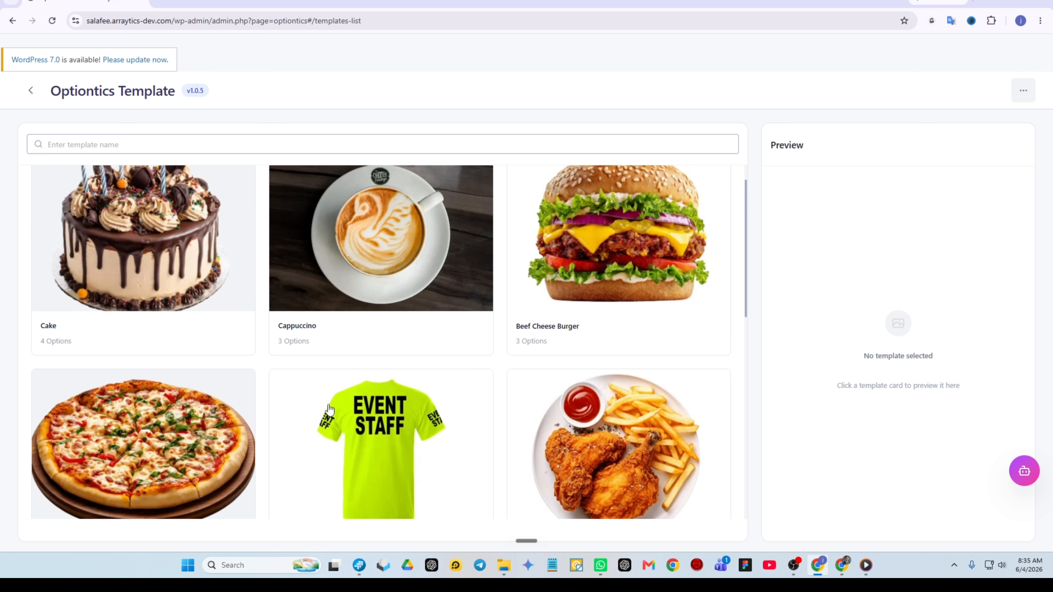
mouse_move(611, 331)
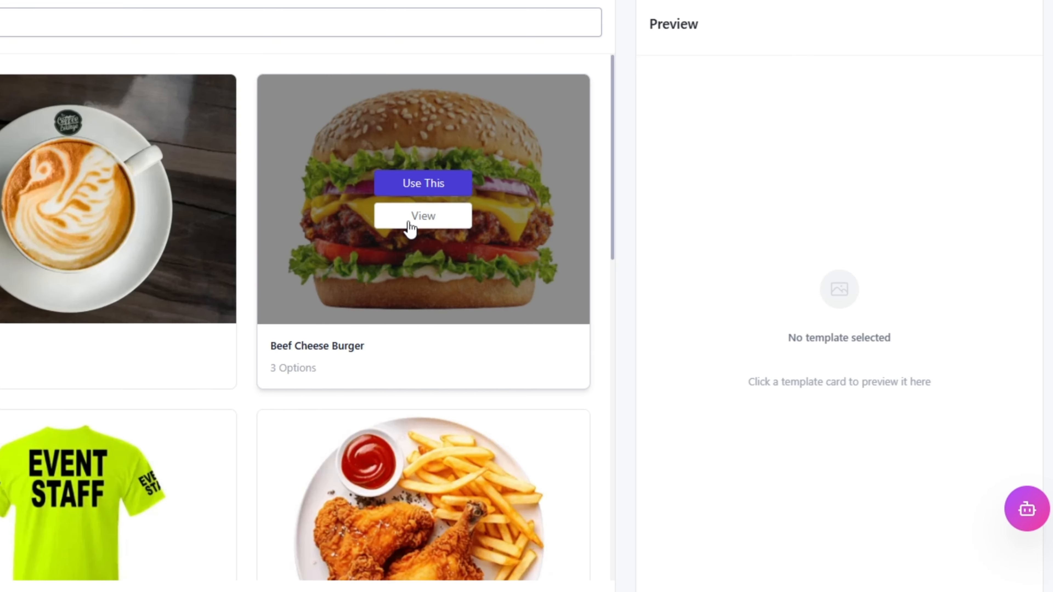
left_click(883, 172)
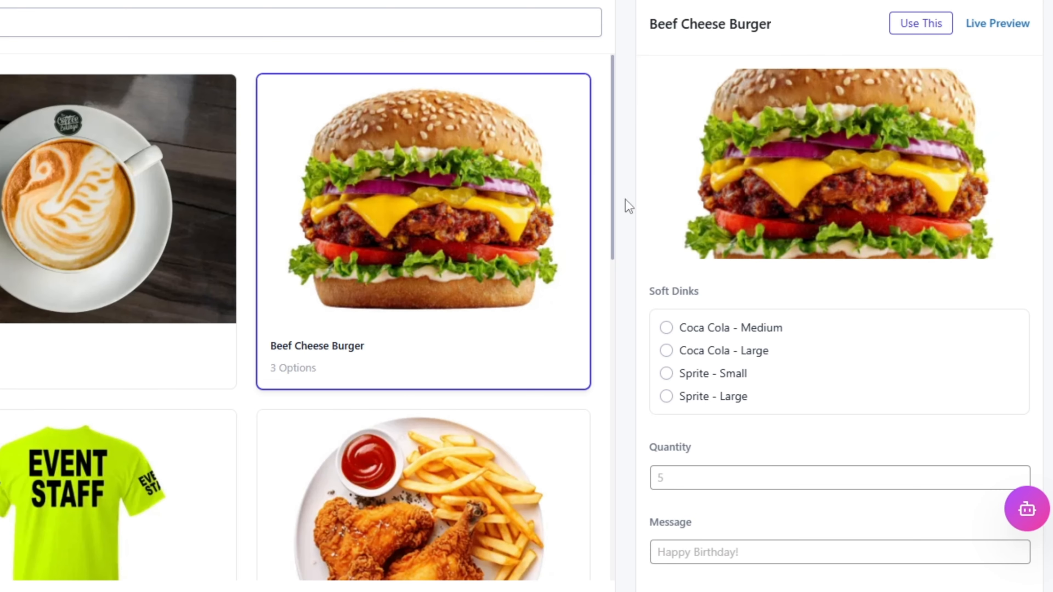
mouse_move(409, 243)
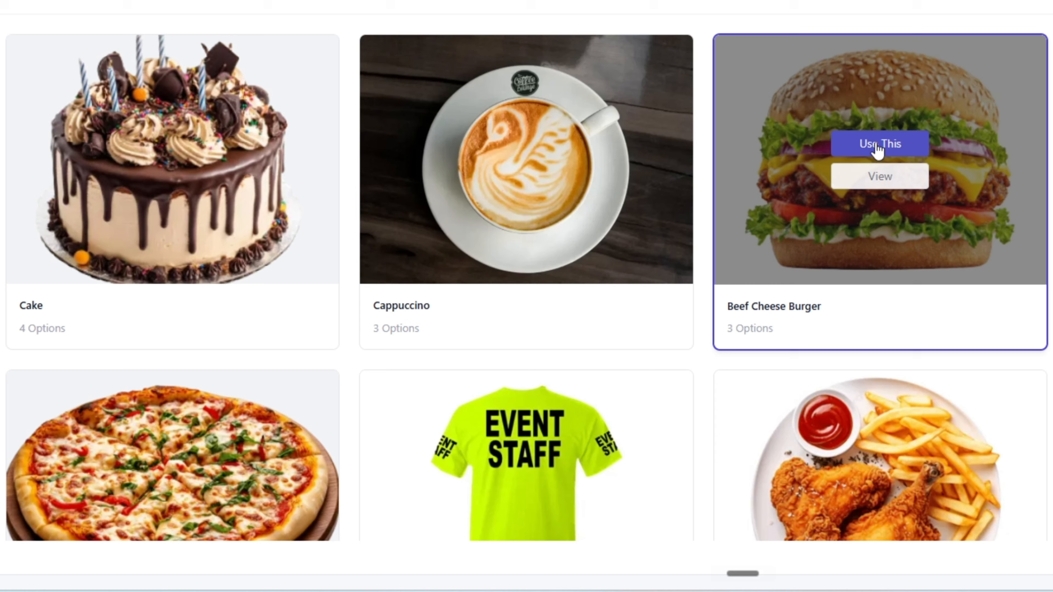
left_click(425, 184)
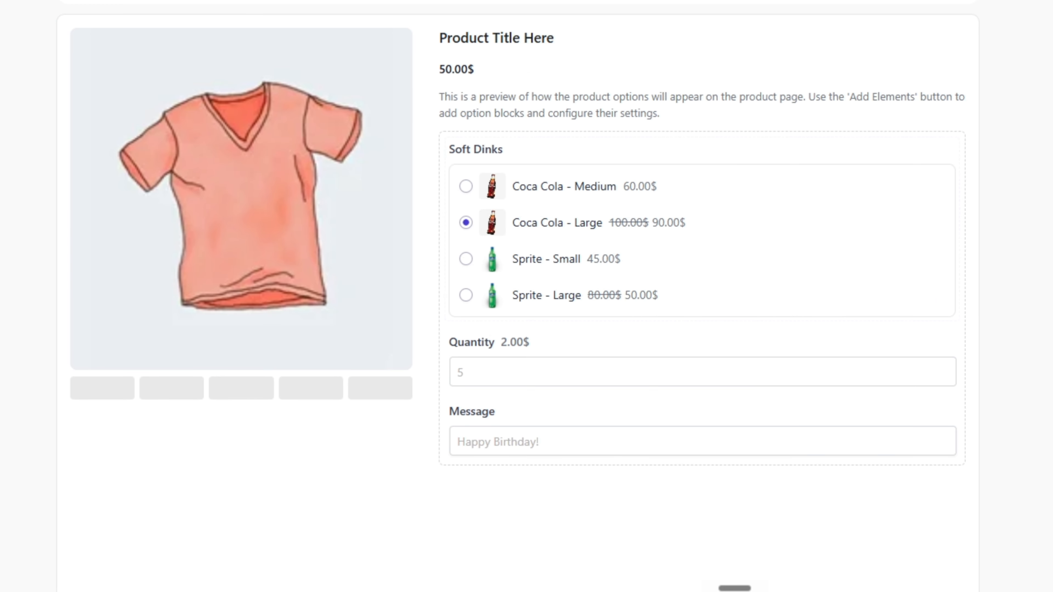
Step: Open the Soft Dinks radio element for editing and make Sprite - Large its selected choice
mouse_move(898, 272)
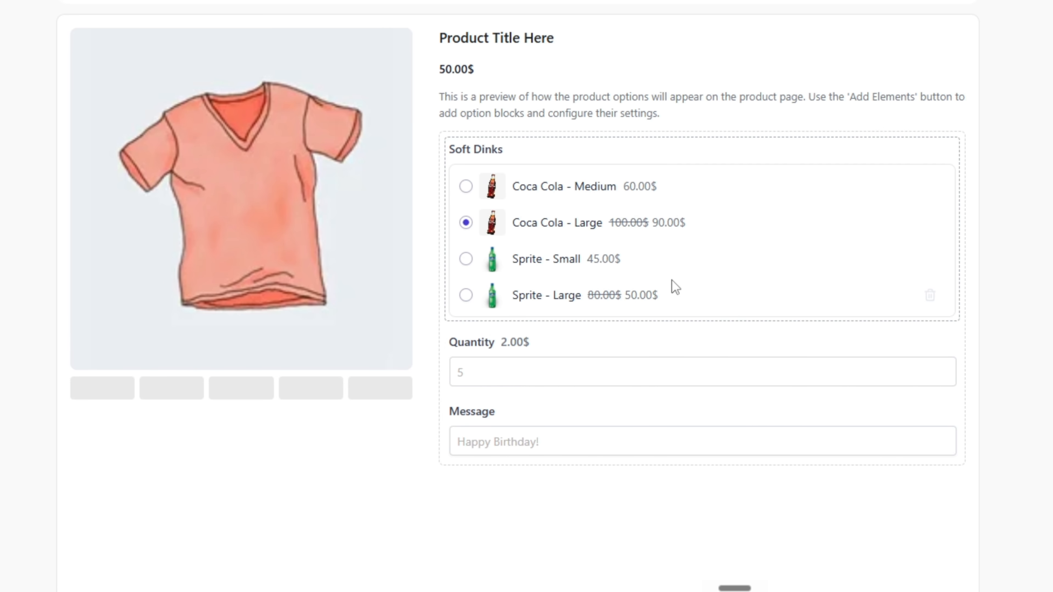
scroll(672, 280, "down", 2)
left_click(465, 202)
left_click(466, 129)
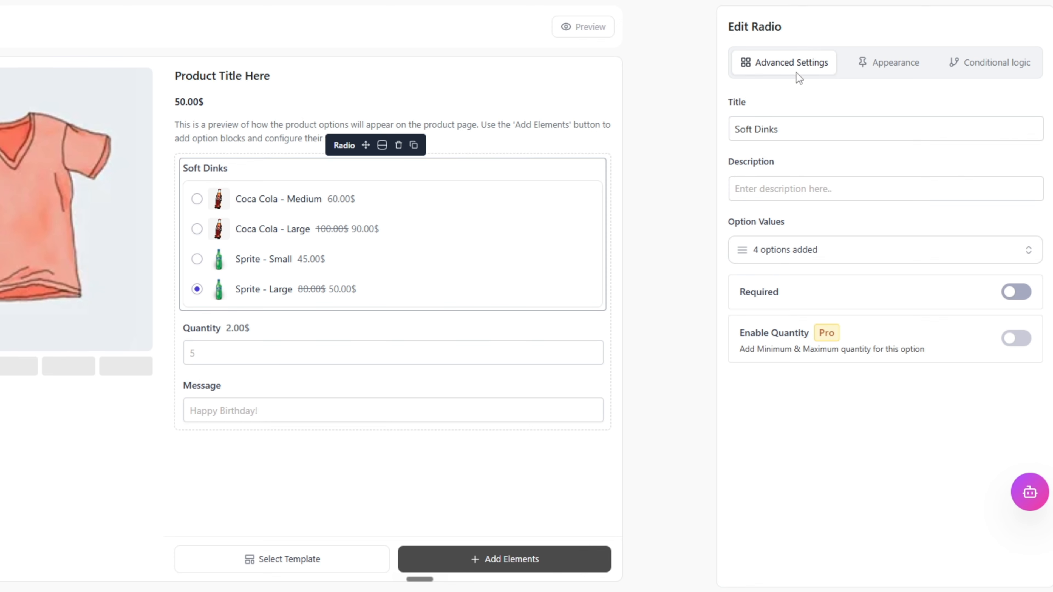
Step: Review the Soft Dinks title, description and option values, and look over the available option templates
left_click_drag(787, 130, 737, 135)
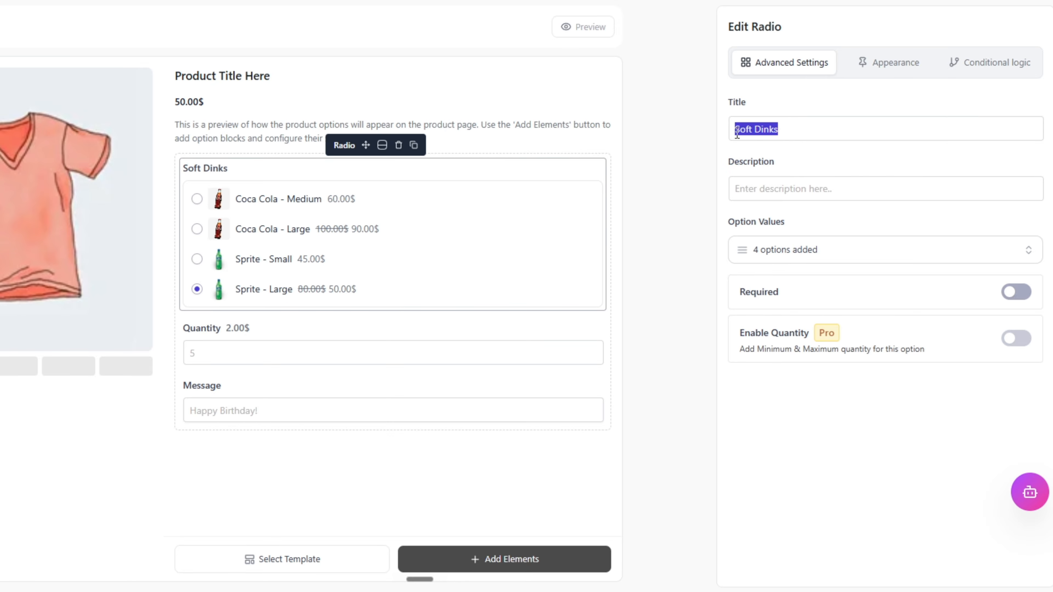
left_click(769, 193)
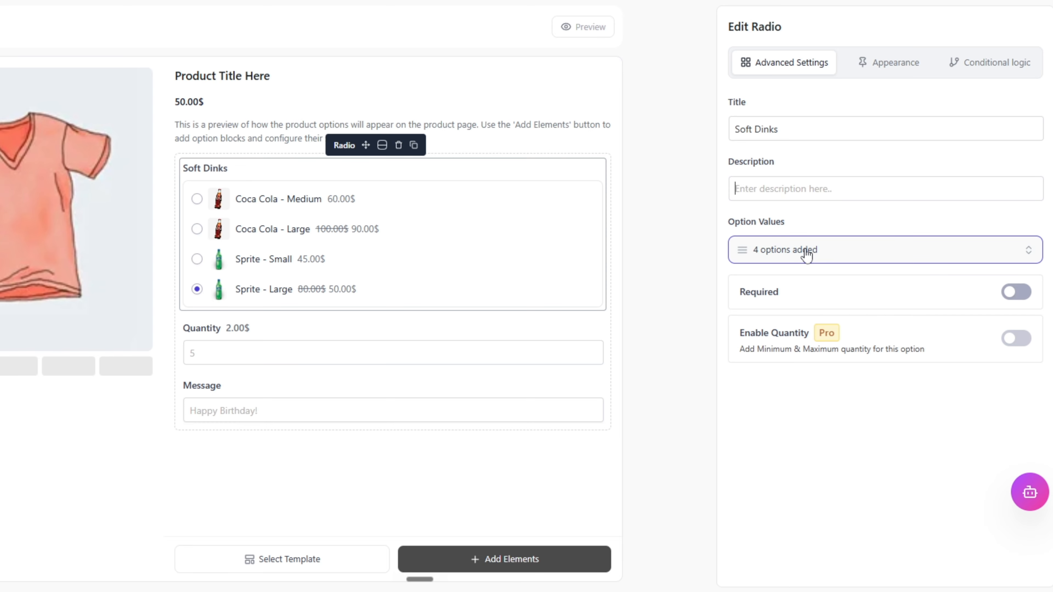
left_click(796, 250)
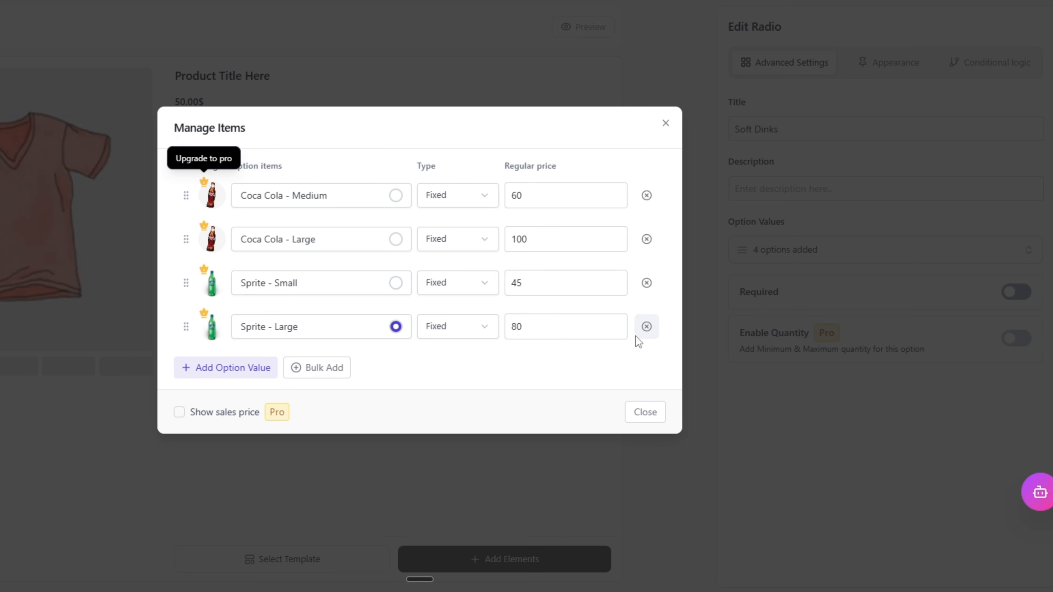
left_click(644, 415)
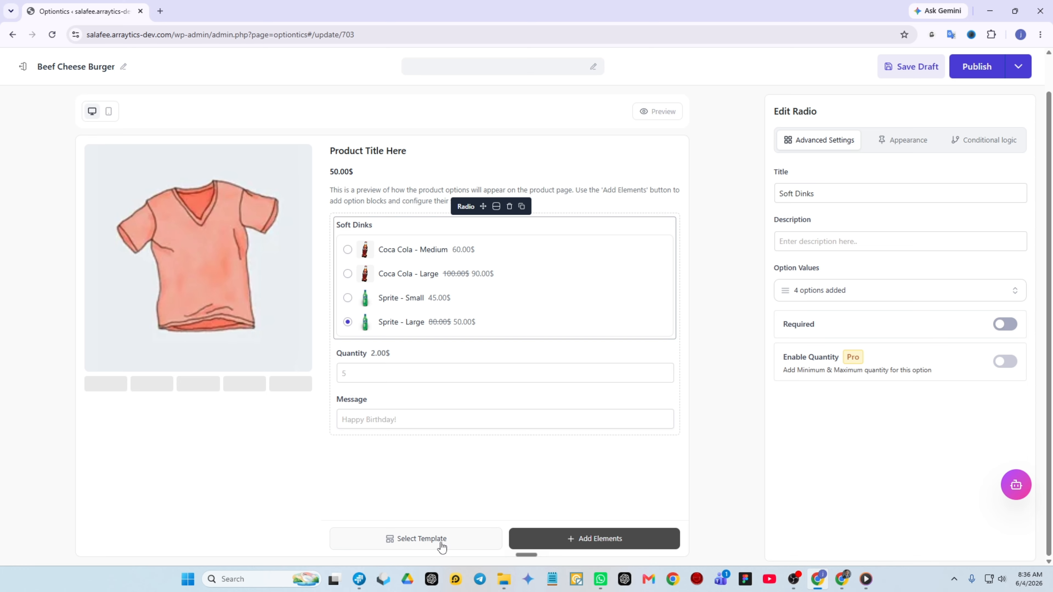
left_click(421, 538)
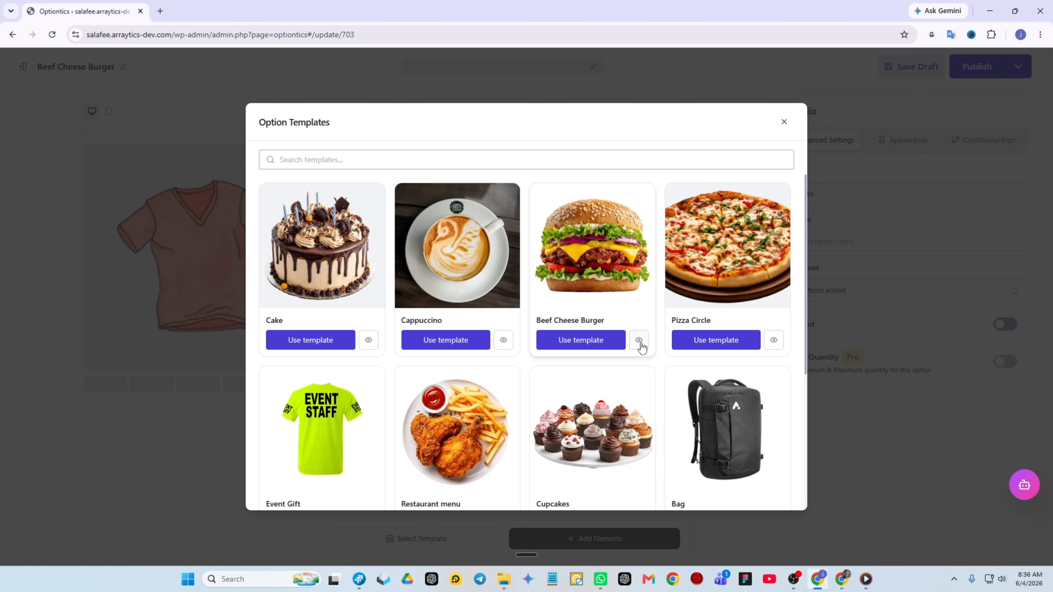
left_click(783, 119)
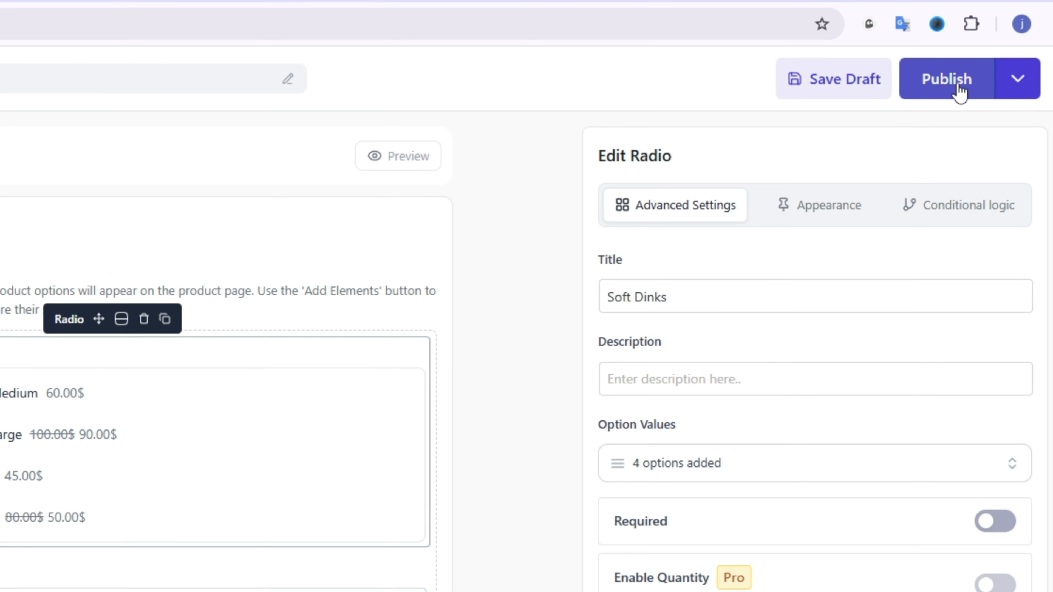
Step: Publish the option set with the product type Specific Woo Products, assigning it to the Burger & Pasta product
left_click(949, 79)
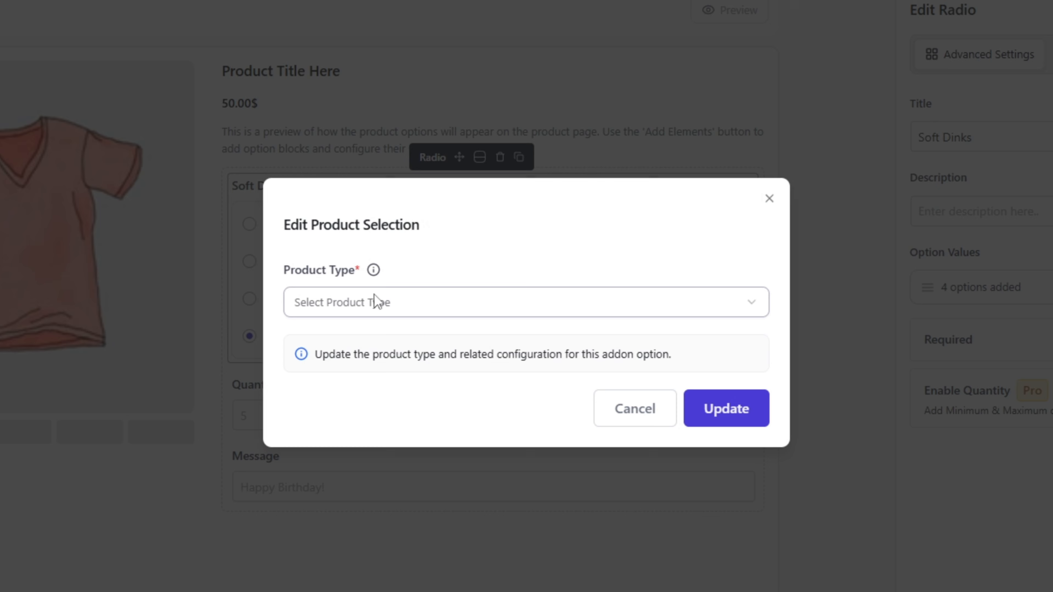
left_click(505, 295)
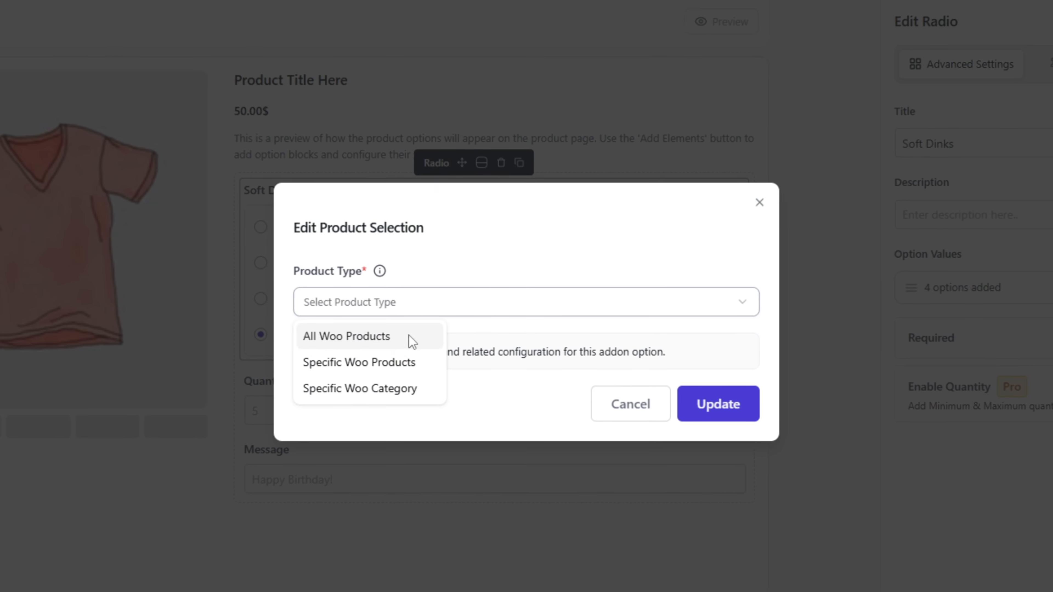
left_click(410, 364)
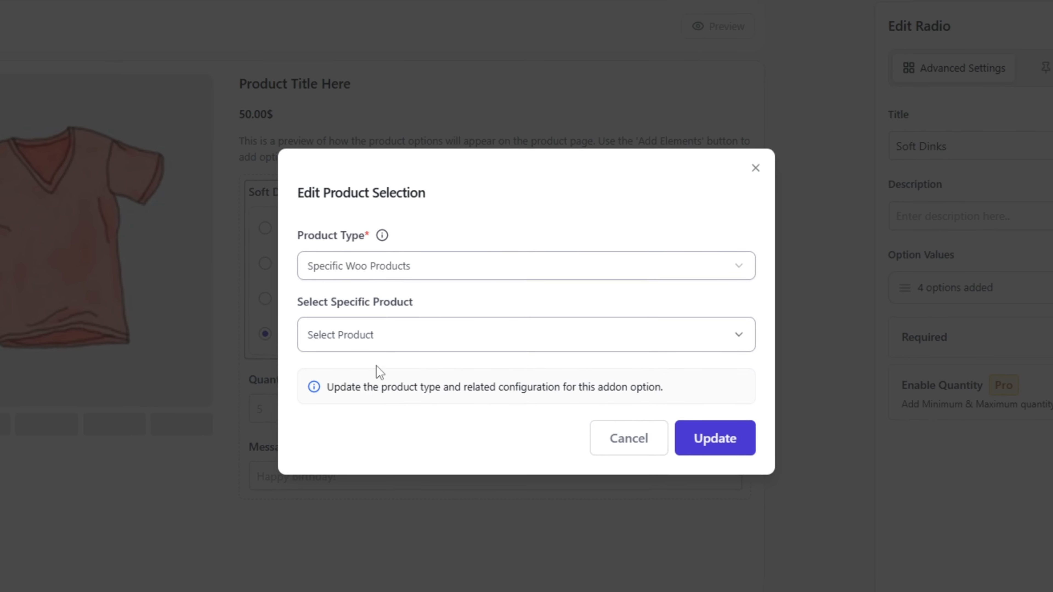
left_click(428, 264)
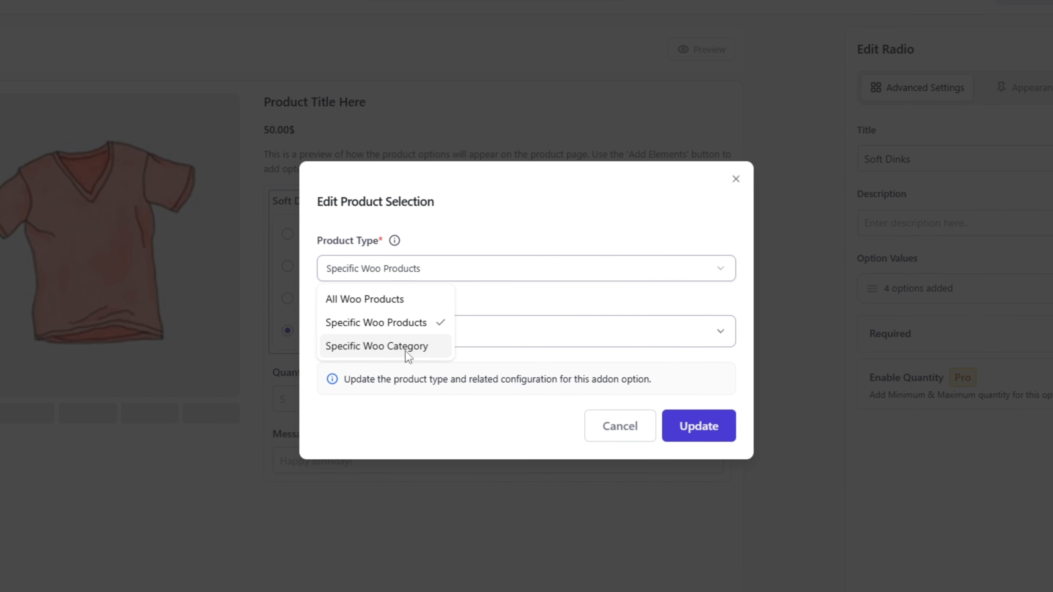
left_click(392, 325)
left_click(412, 334)
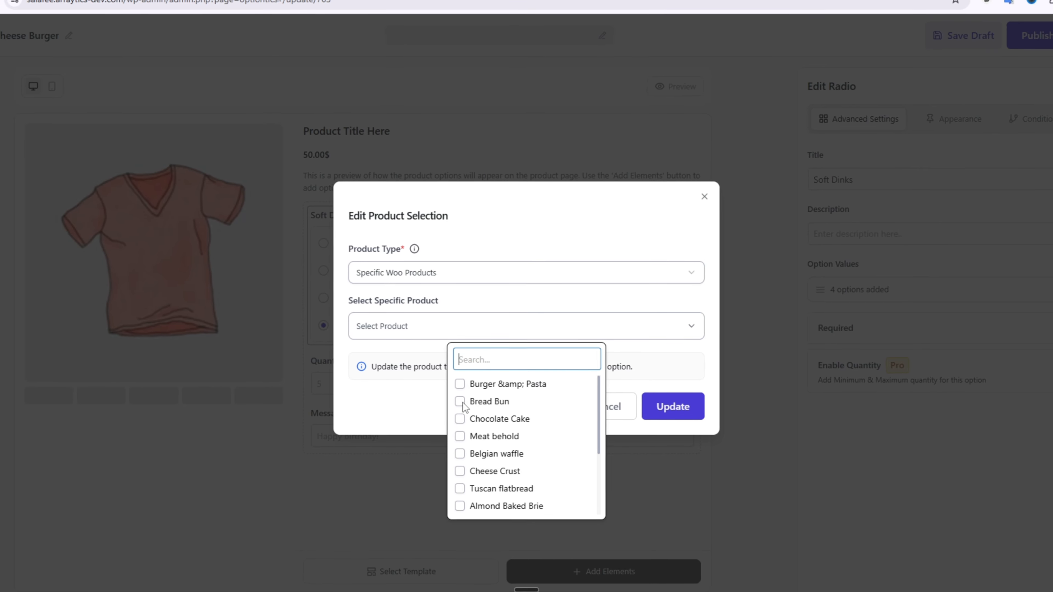
left_click(466, 385)
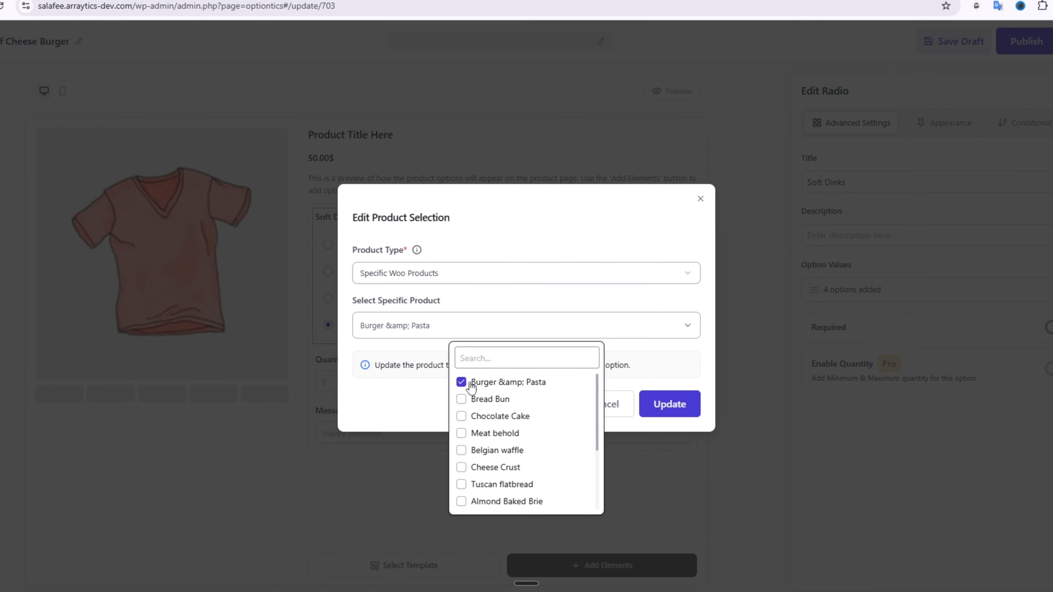
left_click(654, 352)
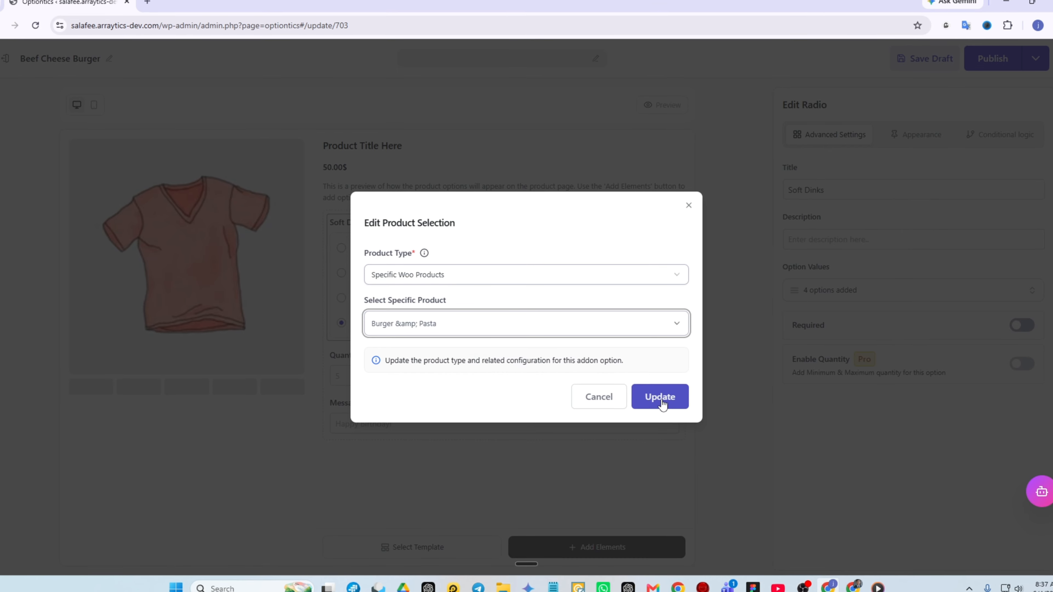
left_click(653, 395)
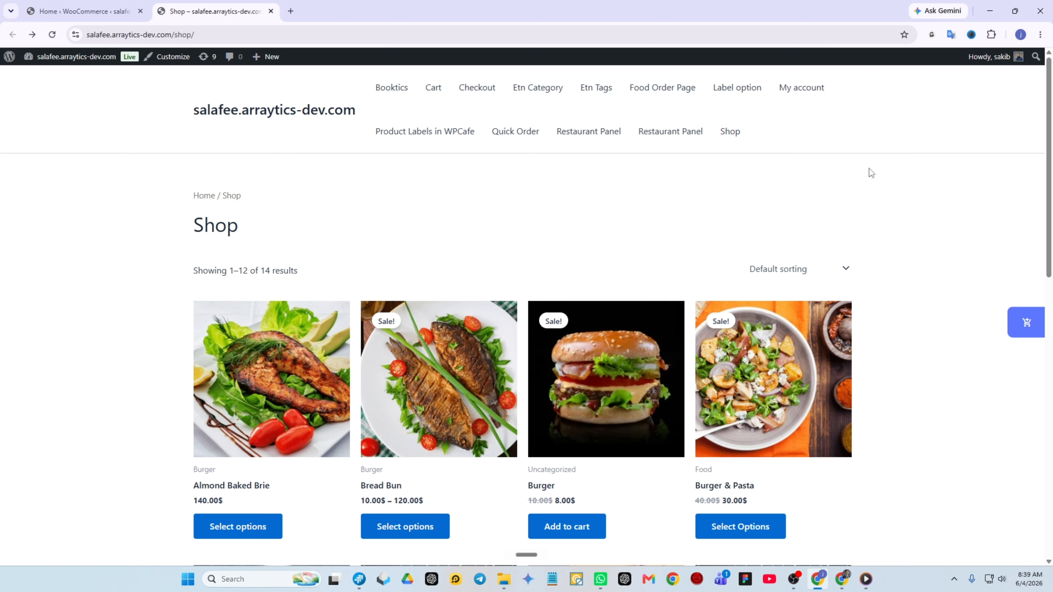
Step: Open the Burger & Pasta product from the shop page and choose Coca Cola - Medium as its soft drink
scroll(877, 170, "down", 5)
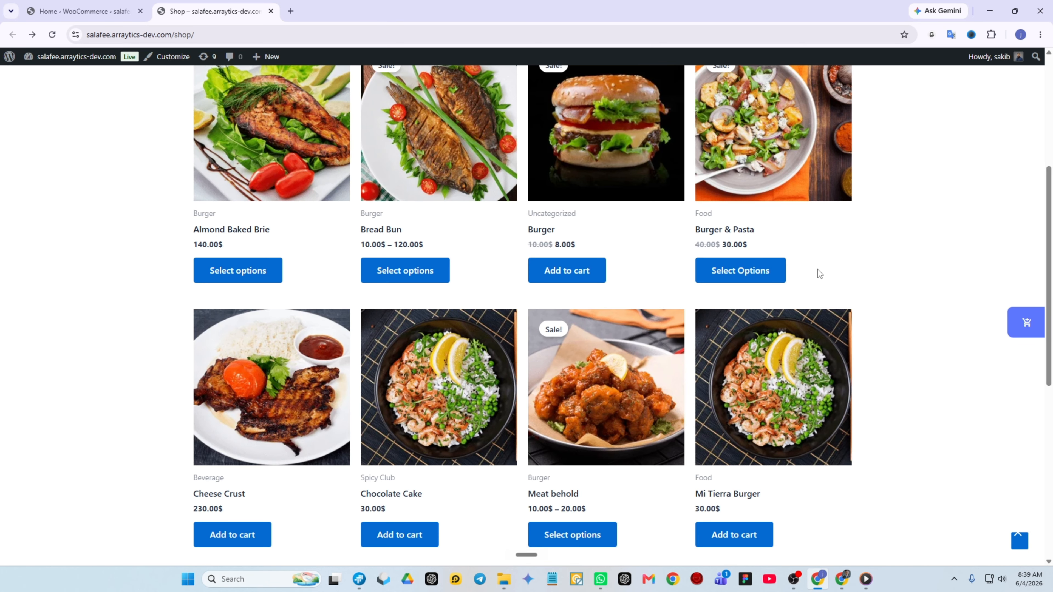
left_click(724, 280)
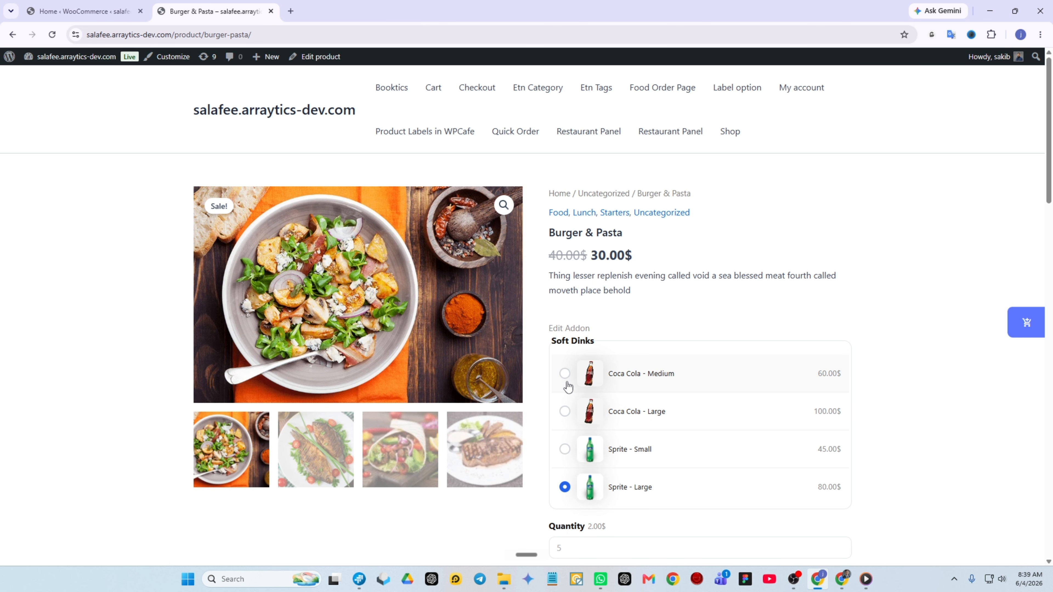
left_click(564, 373)
Step: Set the Quantity add-on of the Burger & Pasta product to 3
scroll(576, 411, "down", 3)
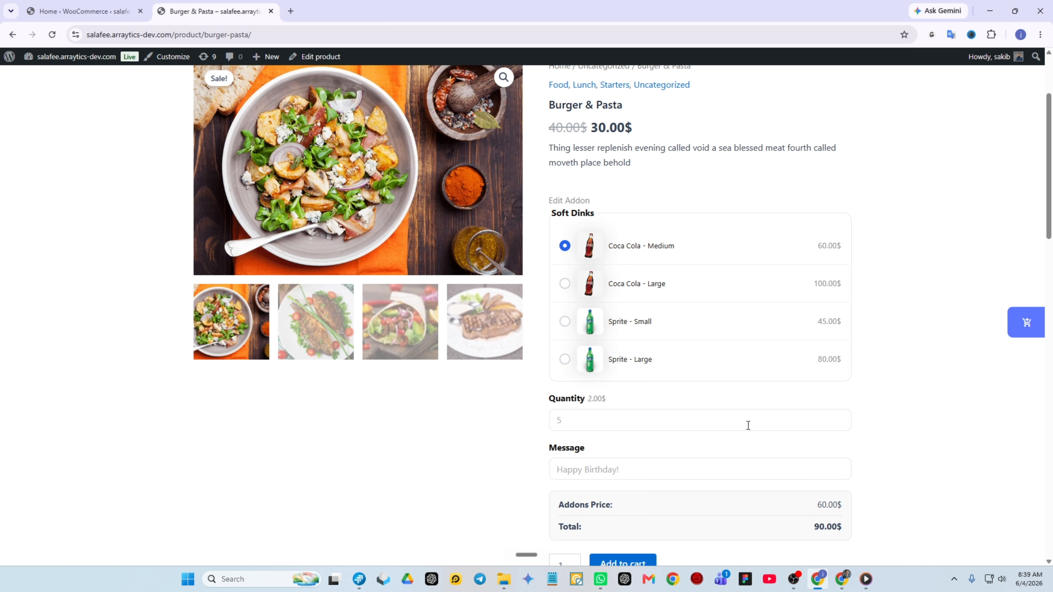
scroll(726, 421, "down", 3)
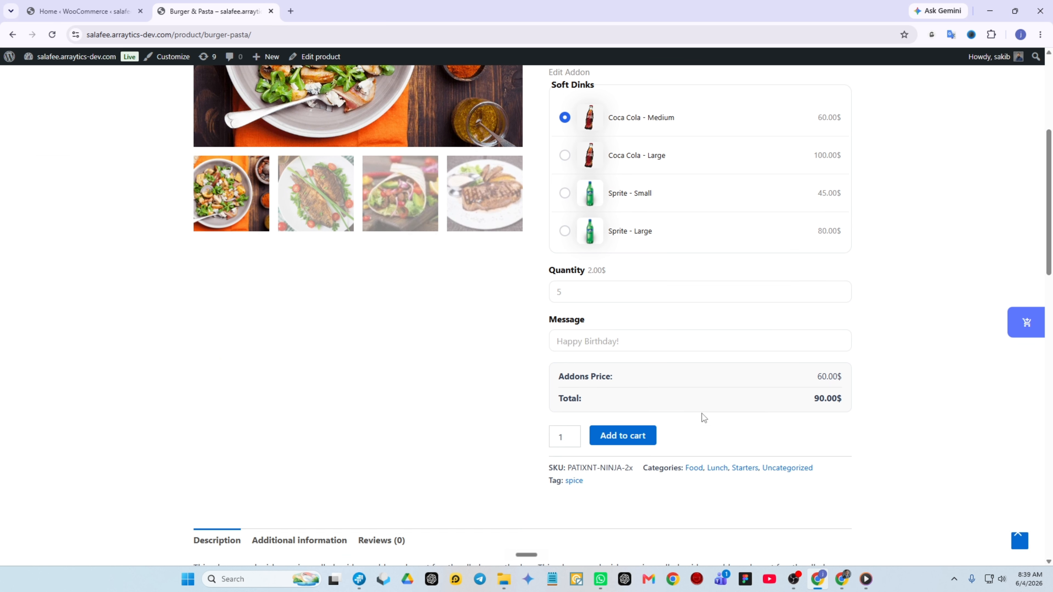
left_click(838, 285)
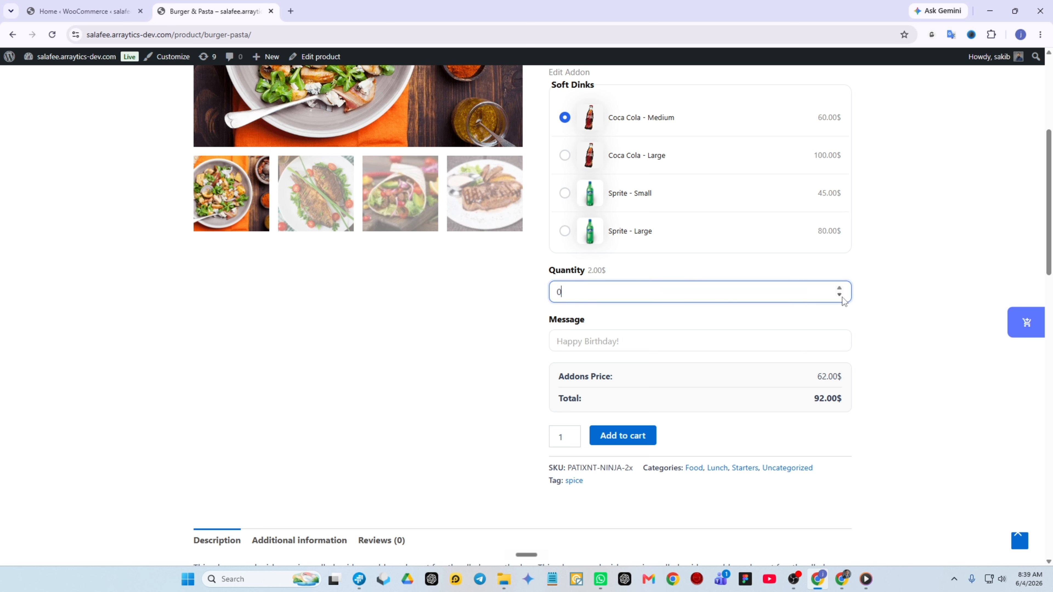
triple_click(840, 289)
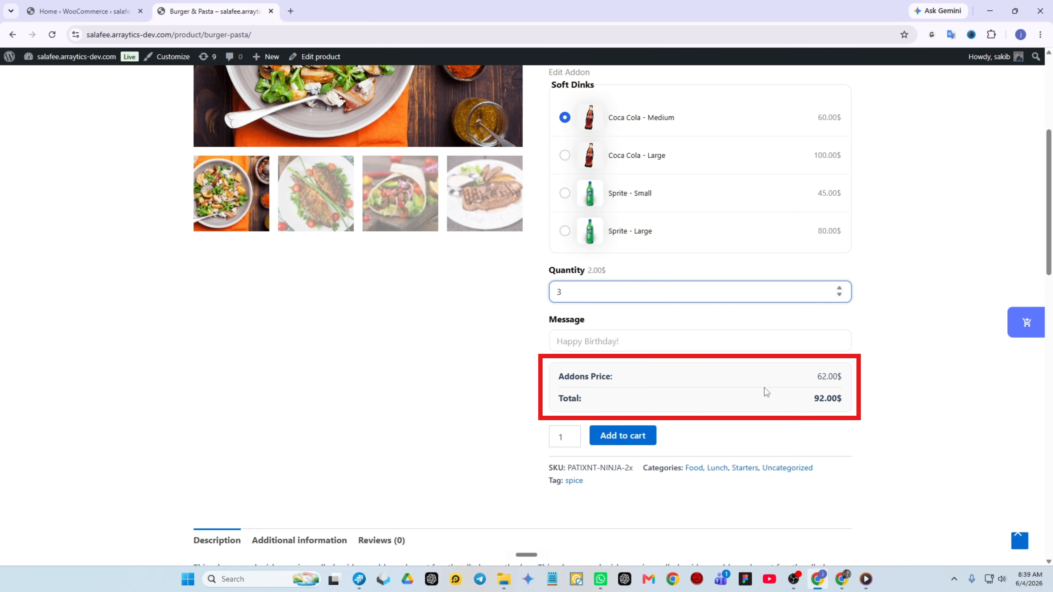